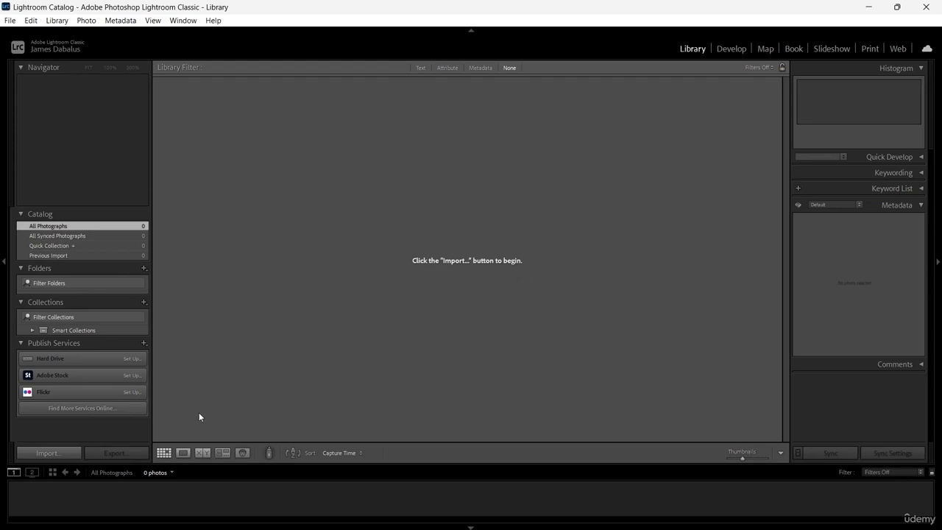
Step: Import the four photos from the People folder inside Tutorial Assets, 04. Organize photos
{"action": "left_click", "coordinate": [55, 453]}
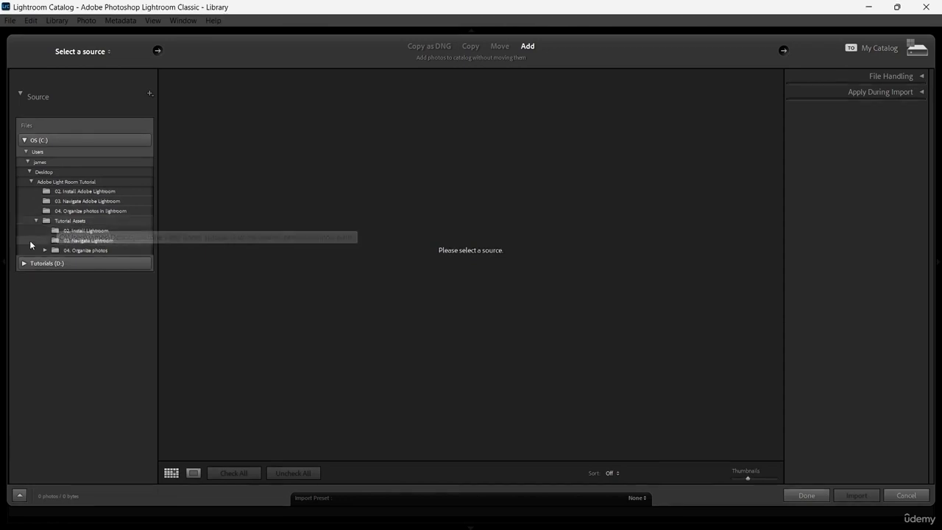
{"action": "left_click", "coordinate": [44, 250]}
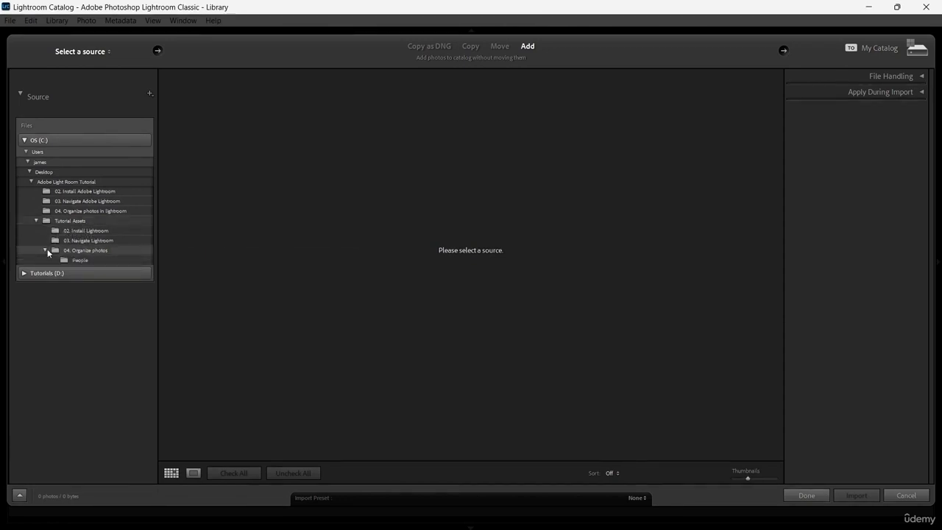
{"action": "left_click", "coordinate": [84, 260]}
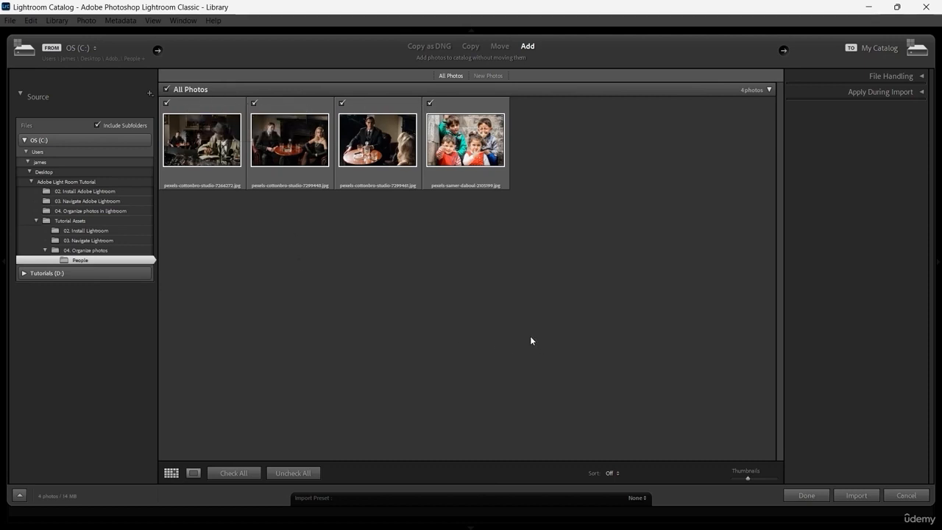
{"action": "left_click", "coordinate": [857, 495]}
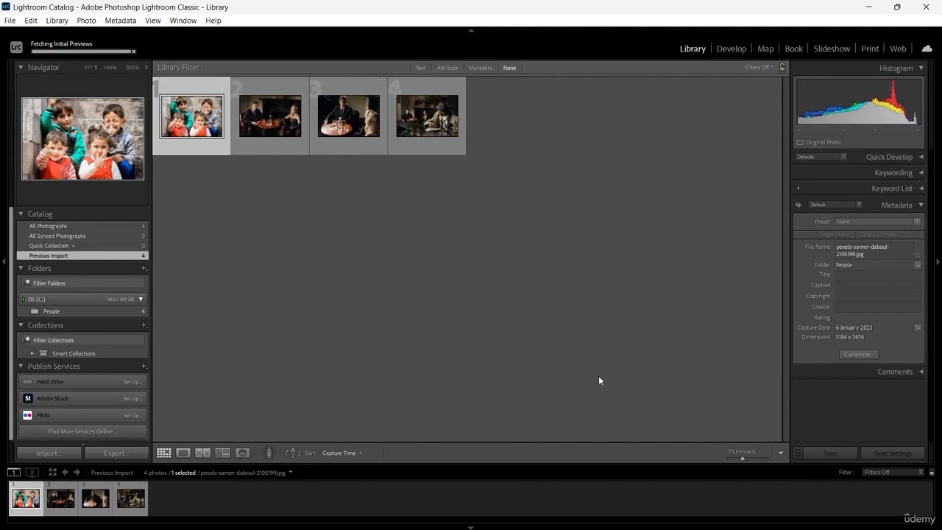
Step: Switch to People view, let it find faces, and tag the boy sticking out his tongue with his name
{"action": "left_click", "coordinate": [243, 453]}
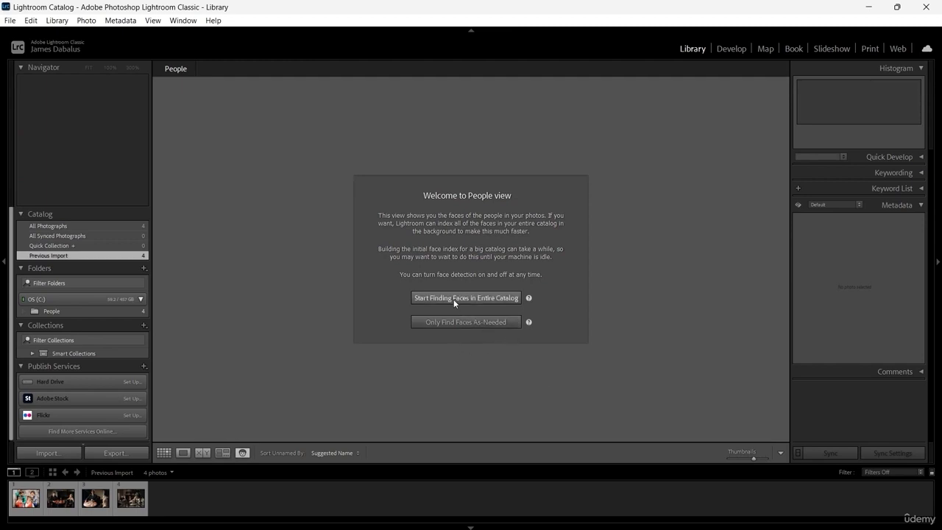
{"action": "left_click", "coordinate": [35, 48]}
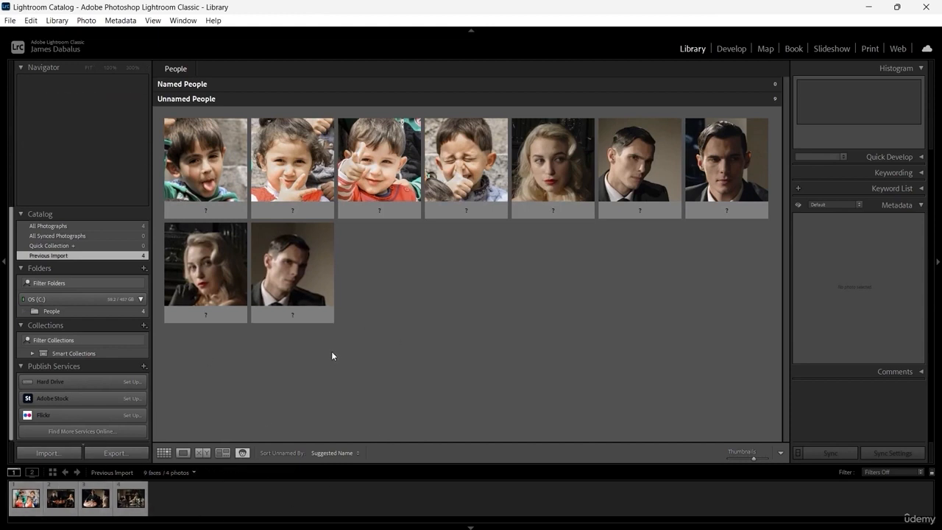
{"action": "left_click", "coordinate": [215, 209]}
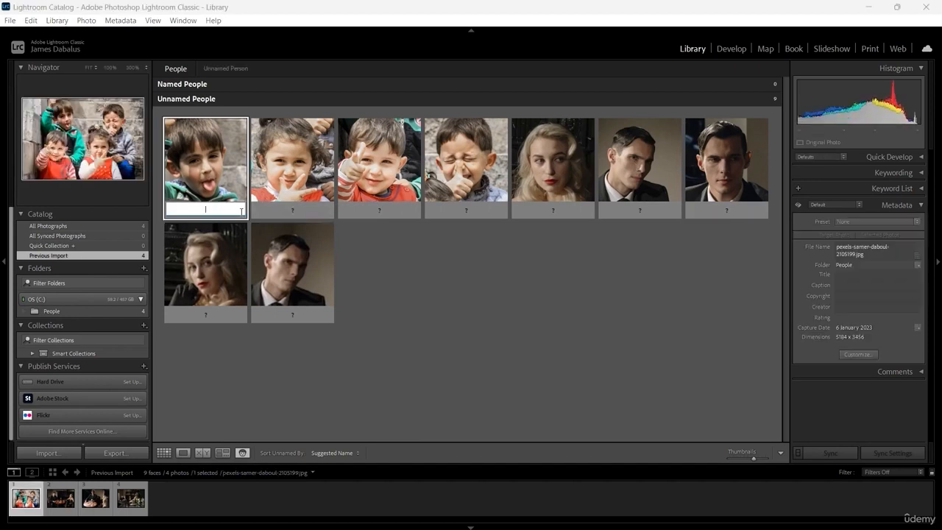
{"action": "type", "text": "Sam"}
{"action": "key", "text": "Return"}
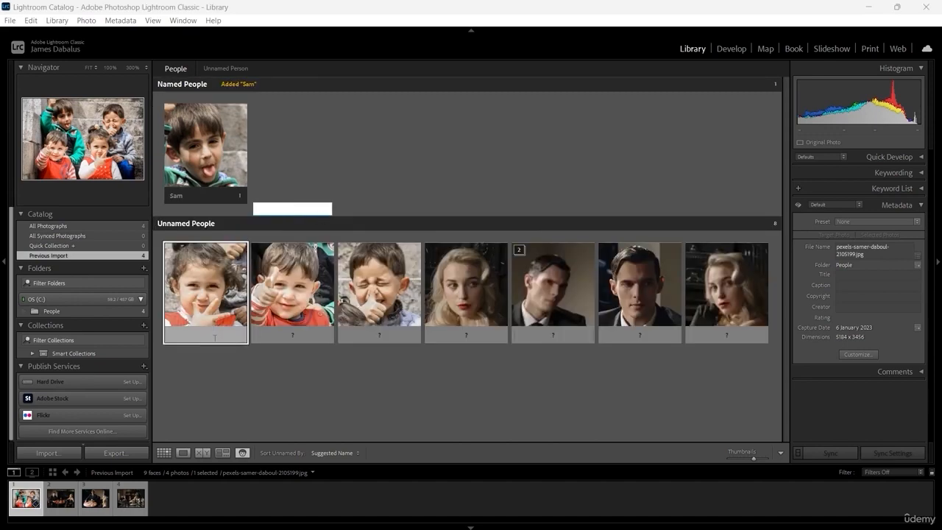
Step: Tag the little girl's face and the thumbs-up boy's face with their names
{"action": "left_click", "coordinate": [218, 337]}
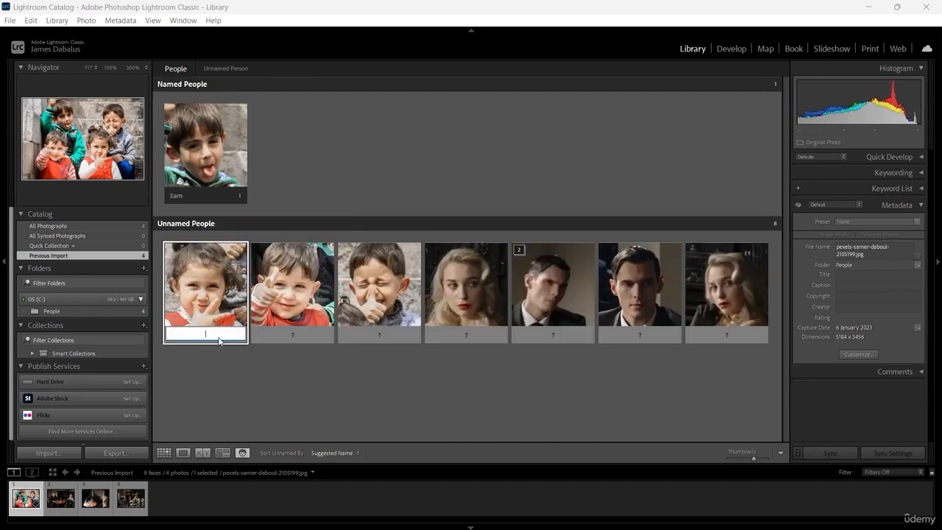
{"action": "type", "text": "Chacha"}
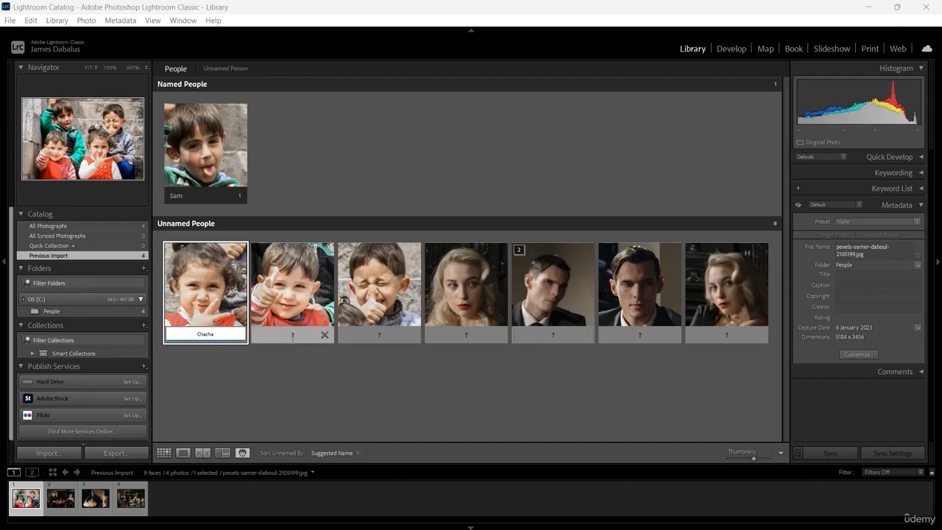
{"action": "left_click", "coordinate": [292, 337]}
{"action": "left_click", "coordinate": [220, 340]}
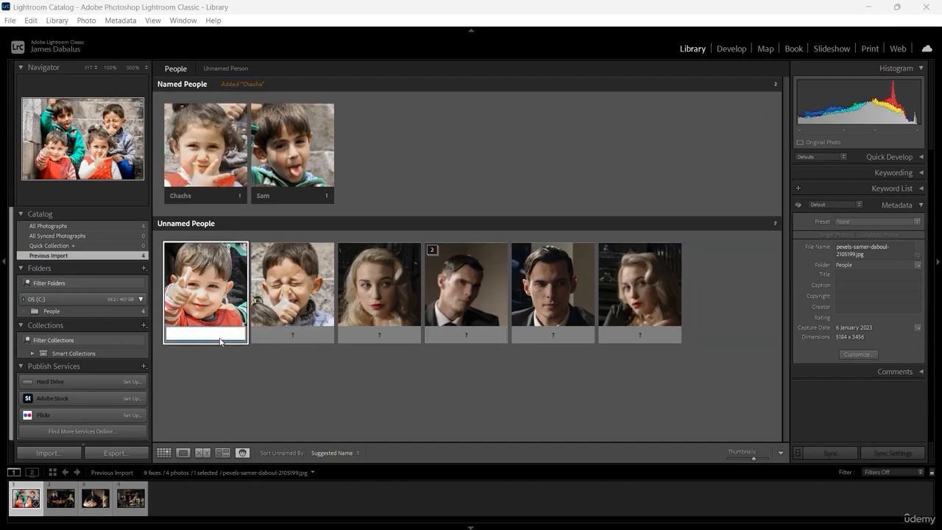
{"action": "type", "text": "aoseph"}
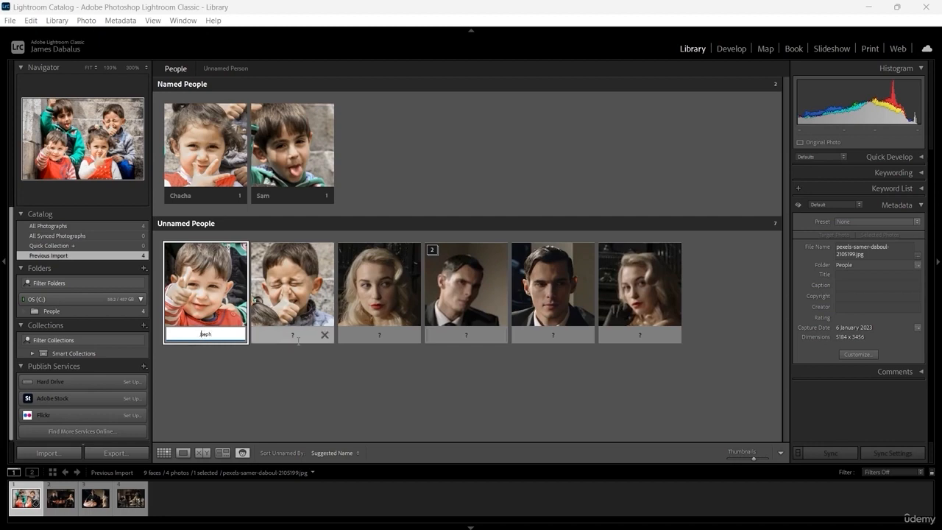
{"action": "left_click", "coordinate": [292, 338]}
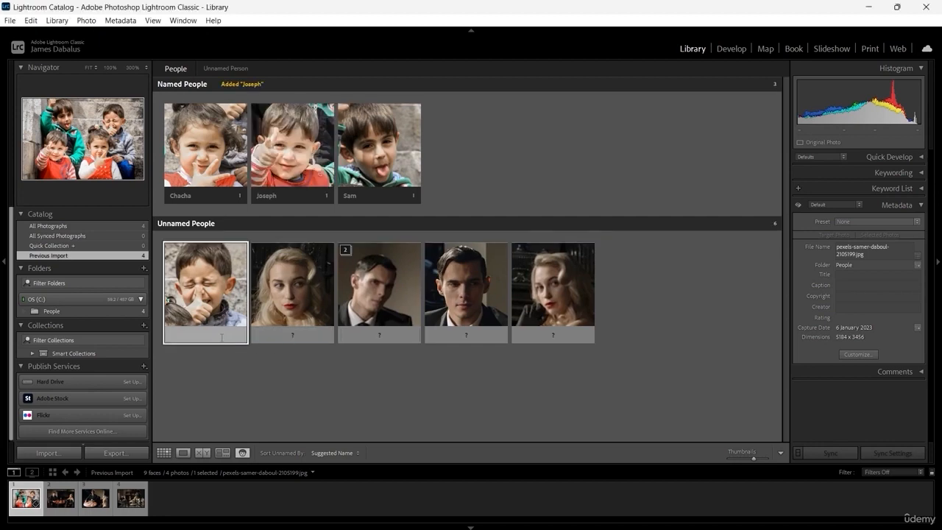
Step: Tag the squinting boy's face and the blonde woman's face with their names
{"action": "type", "text": "Phil"}
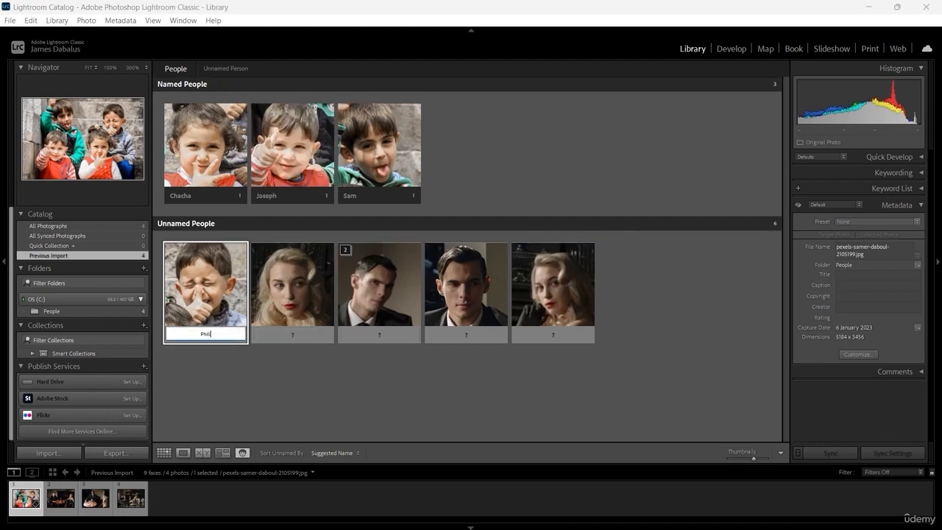
{"action": "type", "text": "ly"}
{"action": "key", "text": "Return"}
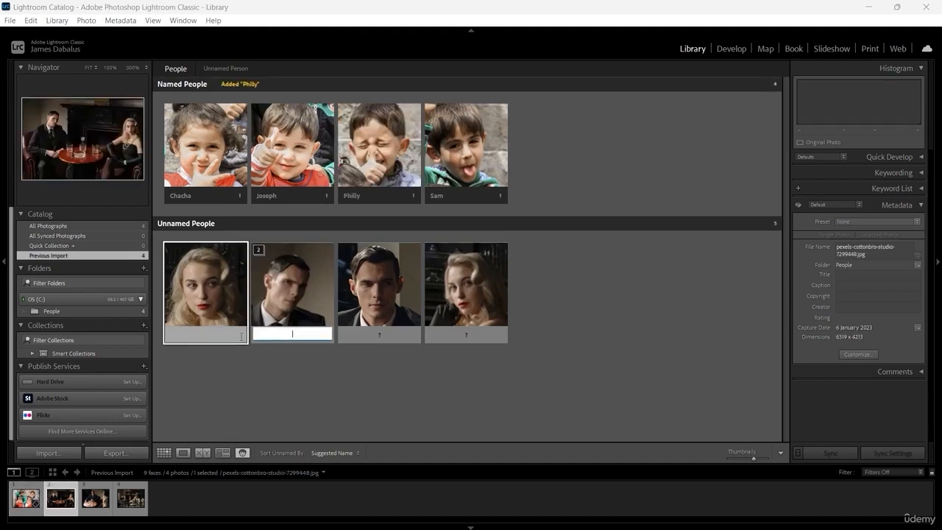
{"action": "type", "text": "Mary"}
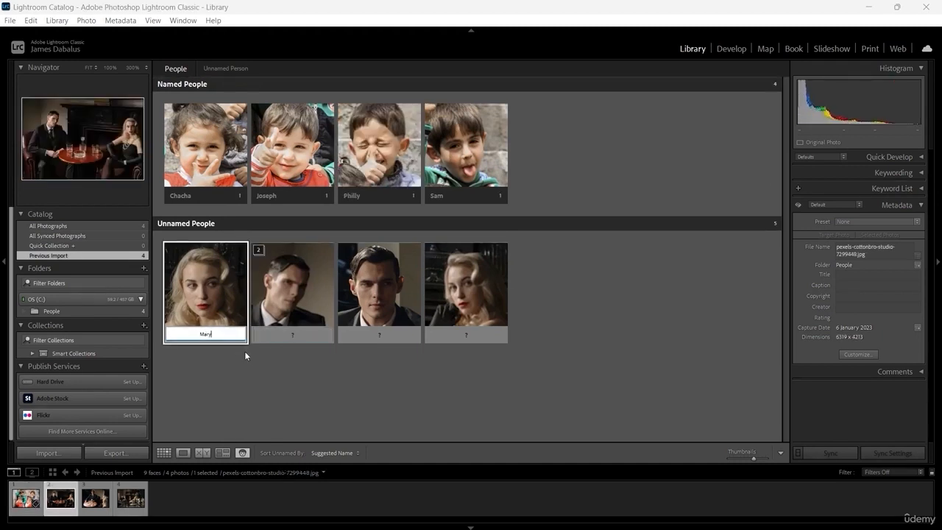
{"action": "key", "text": "Return"}
Step: Tag the face of the man in the suit with his name
{"action": "left_click", "coordinate": [207, 336]}
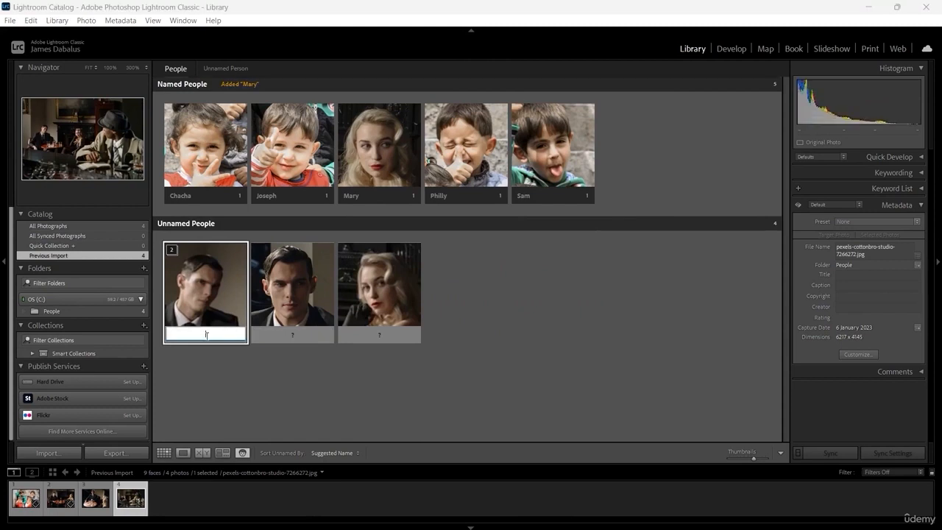
{"action": "type", "text": "Phil"}
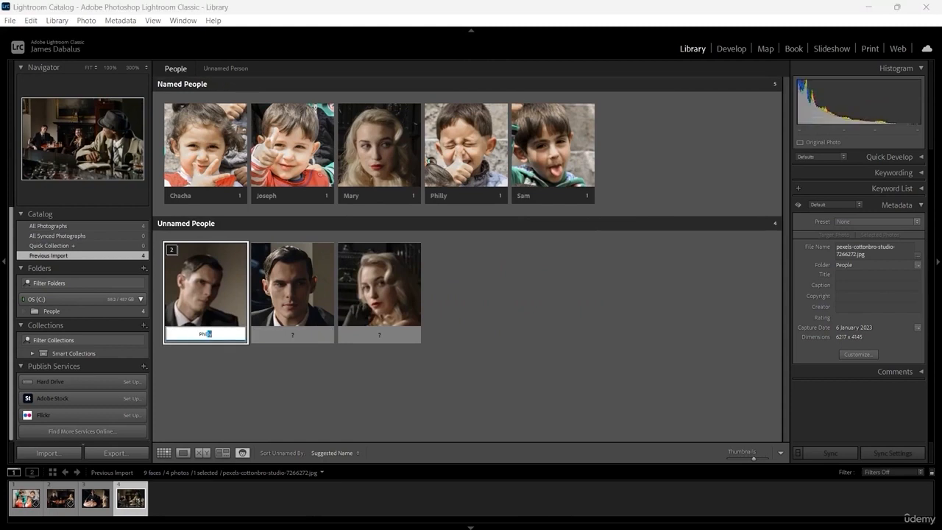
{"action": "type", "text": "lip"}
{"action": "key", "text": "Return"}
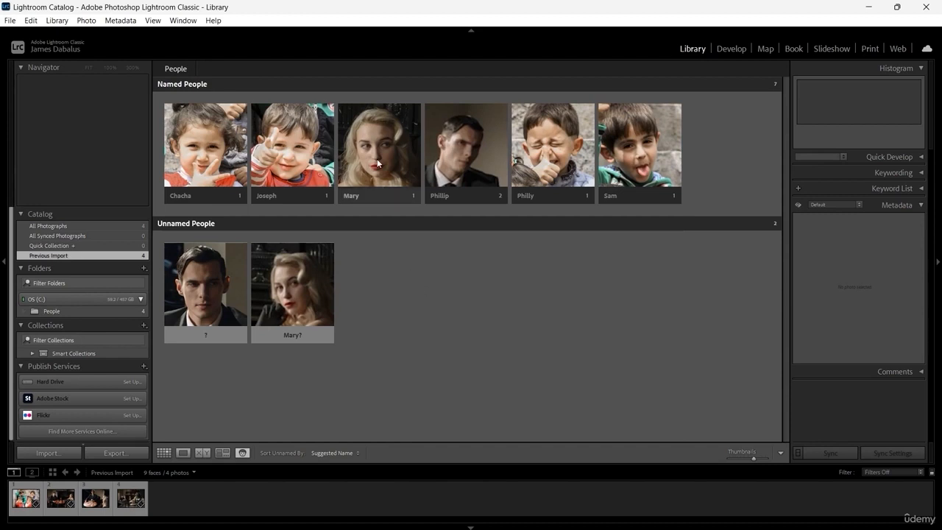
Step: Confirm the suggested names for the two remaining unnamed faces
{"action": "mouse_move", "coordinate": [327, 292]}
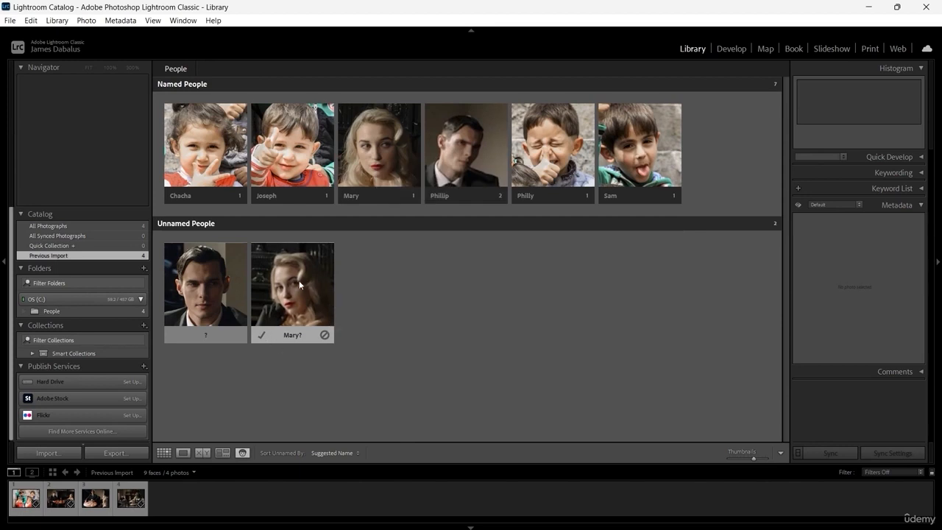
{"action": "left_click", "coordinate": [261, 336]}
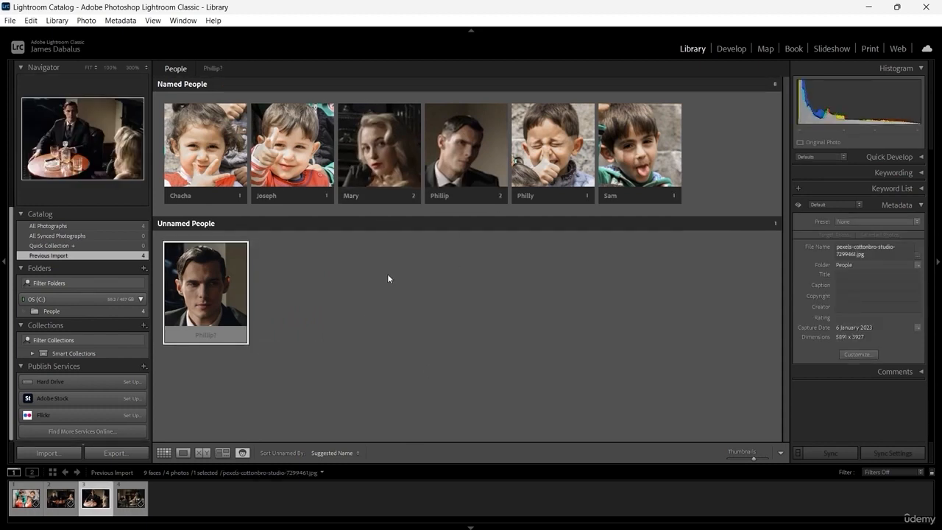
{"action": "mouse_move", "coordinate": [217, 291]}
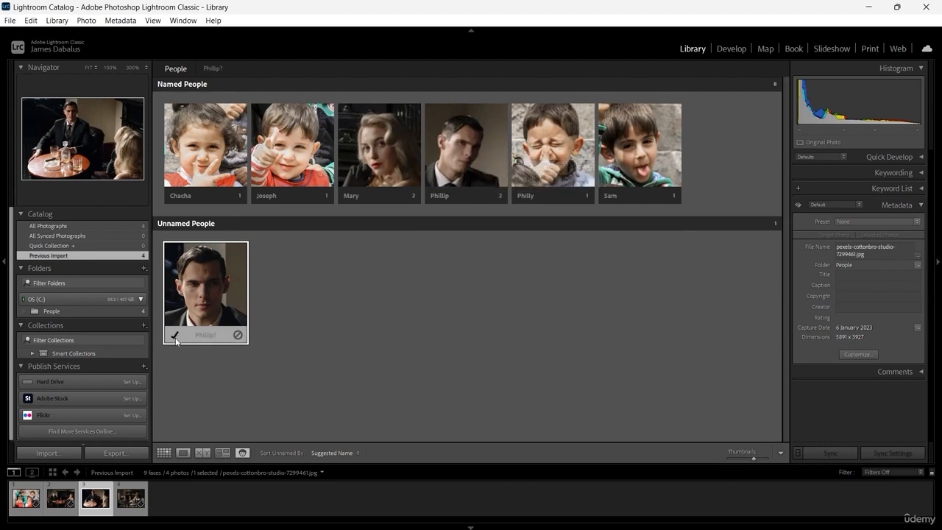
{"action": "left_click", "coordinate": [174, 336]}
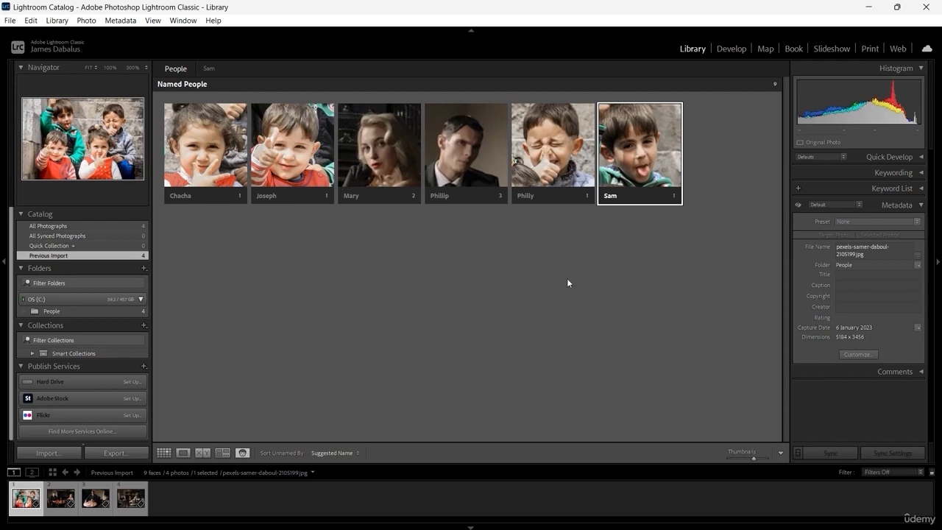
Step: Quit Lightroom Classic
{"action": "left_click", "coordinate": [926, 7]}
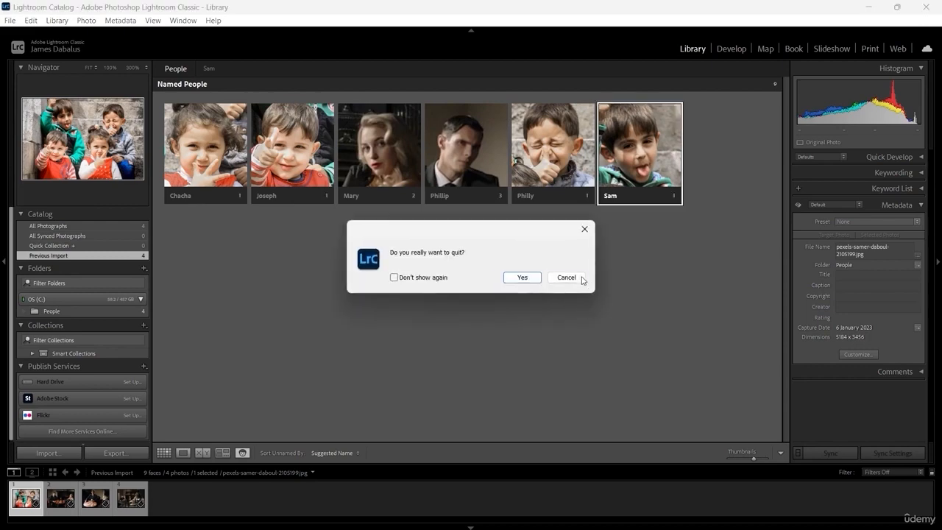
{"action": "left_click", "coordinate": [522, 277]}
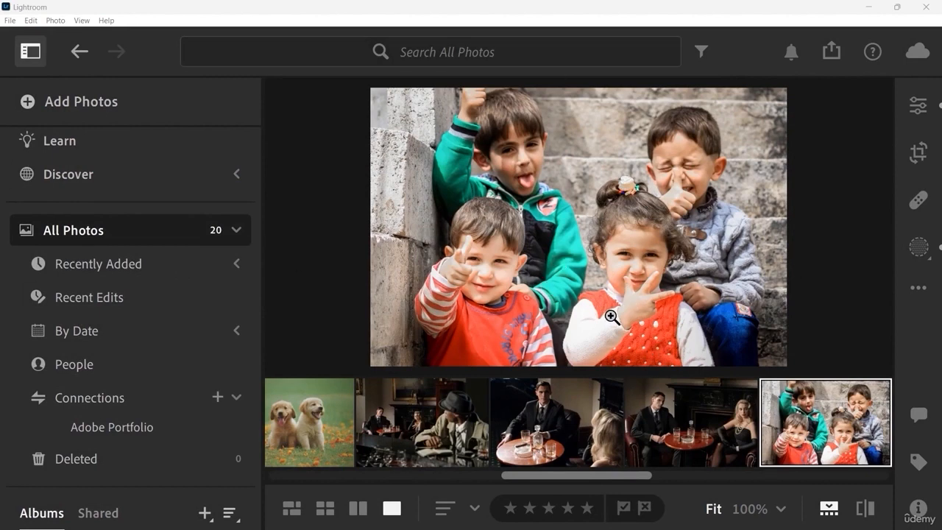
Step: In Lightroom, start migrating from a Lightroom Classic catalog and continue past the introduction screens
{"action": "left_click", "coordinate": [10, 22]}
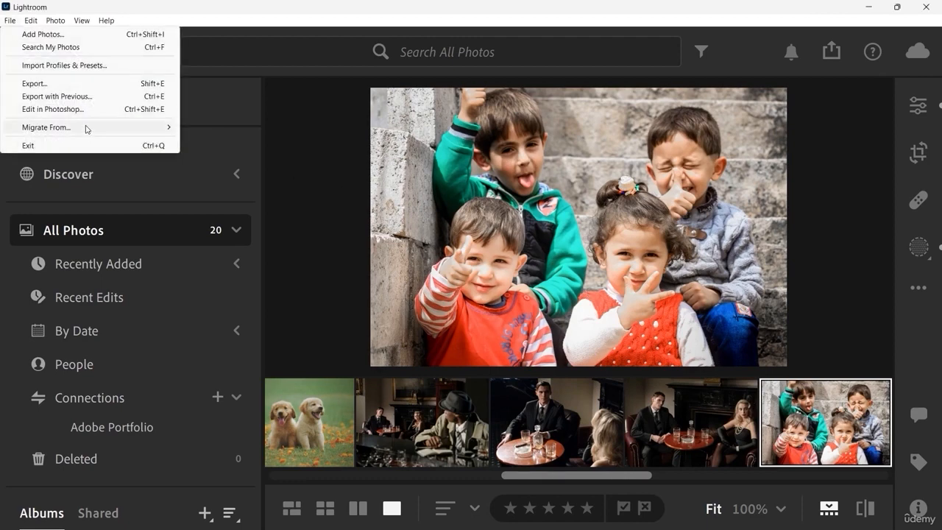
{"action": "mouse_move", "coordinate": [126, 128]}
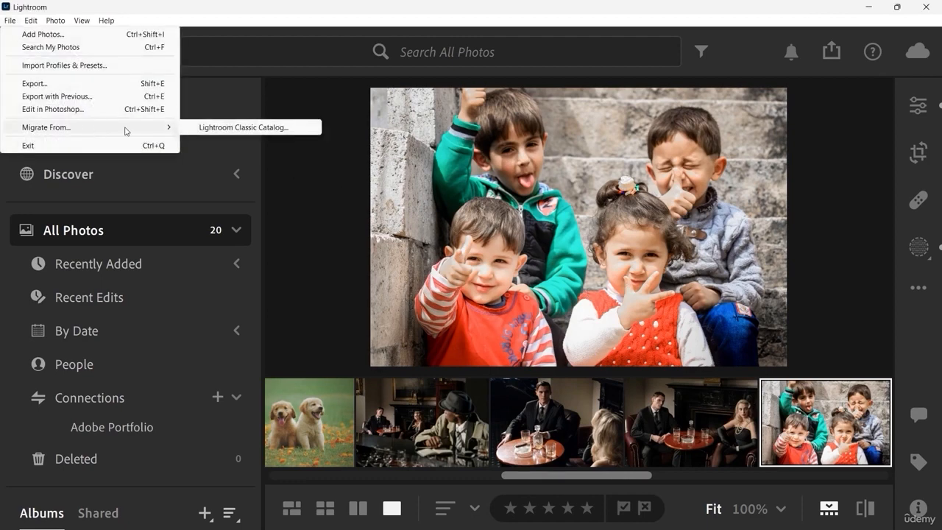
{"action": "left_click", "coordinate": [240, 130]}
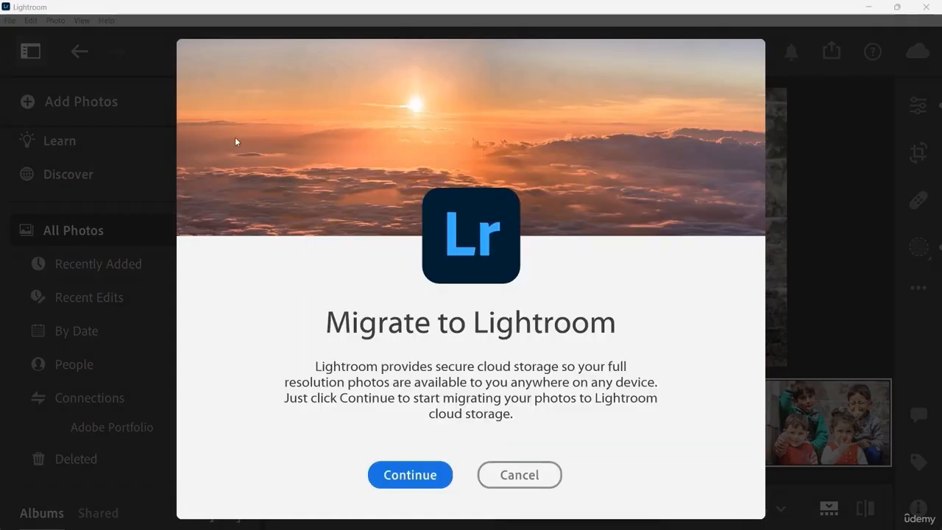
{"action": "left_click", "coordinate": [434, 476]}
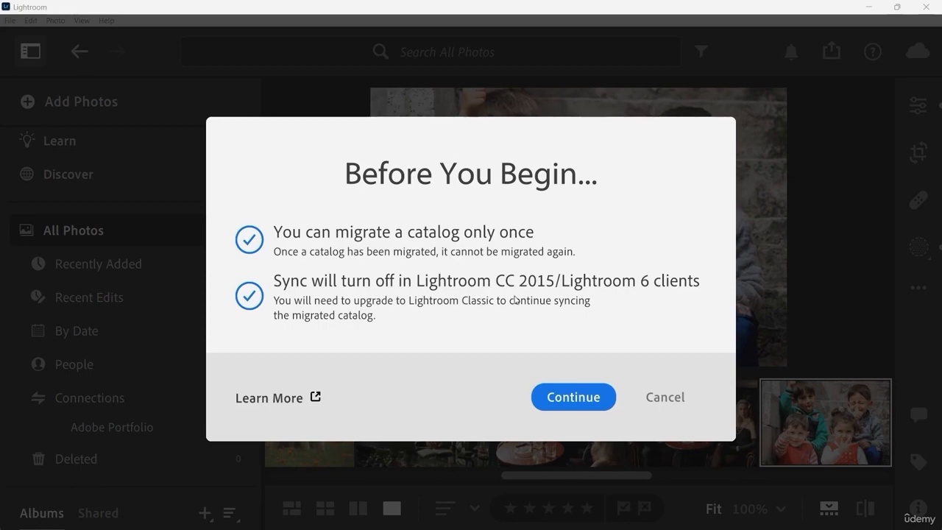
{"action": "left_click", "coordinate": [577, 398]}
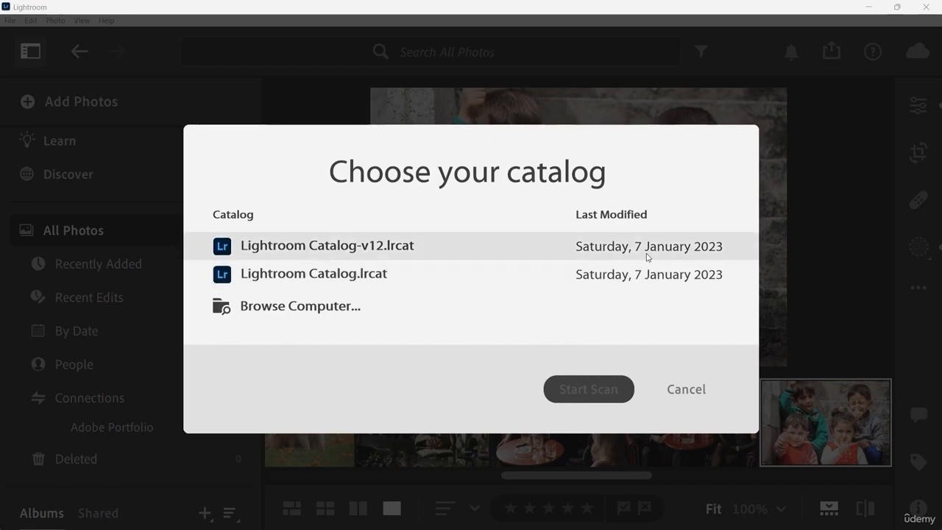
Step: Try to scan Lightroom Catalog-v12.lrcat for migration and dismiss the resulting message
{"action": "left_click", "coordinate": [364, 253]}
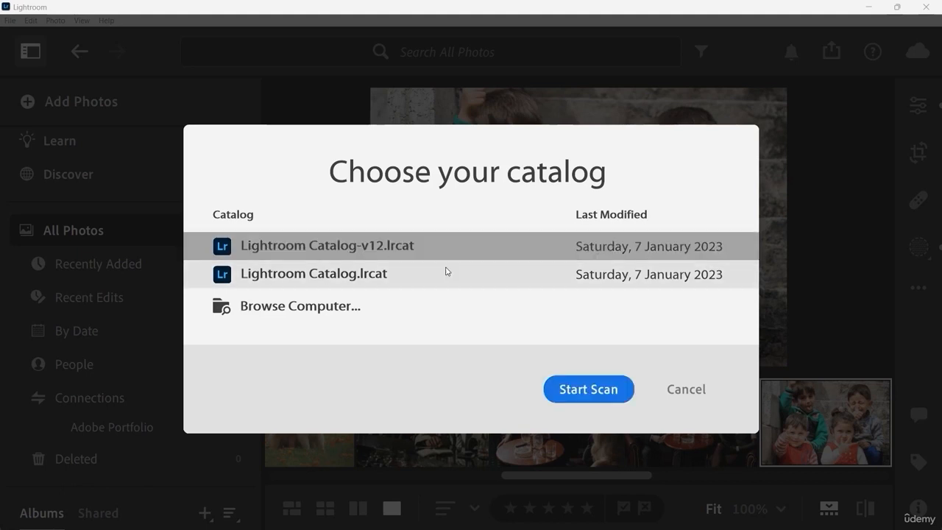
{"action": "left_click", "coordinate": [603, 394]}
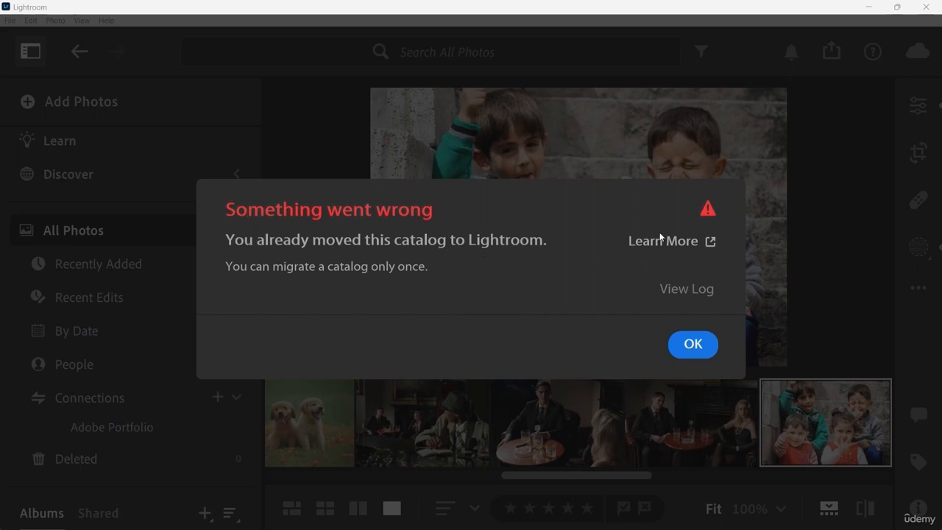
{"action": "left_click", "coordinate": [693, 350]}
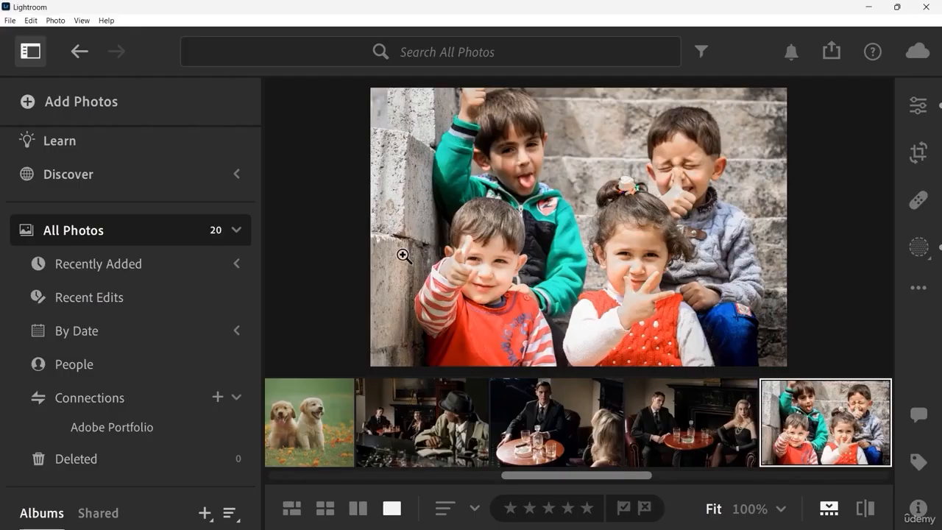
Step: Restart the migration from a Lightroom Classic catalog and continue past the introduction screen
{"action": "left_click", "coordinate": [12, 21]}
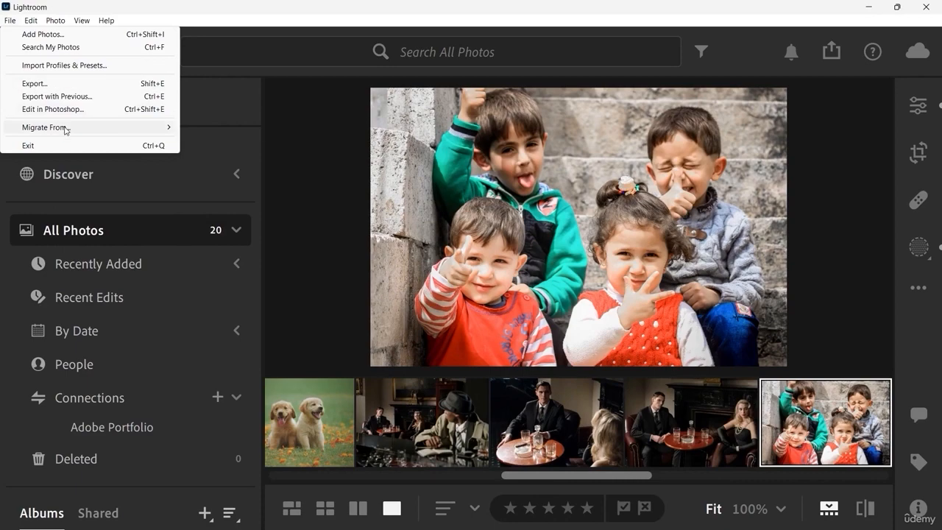
{"action": "mouse_move", "coordinate": [66, 128]}
{"action": "left_click", "coordinate": [248, 127]}
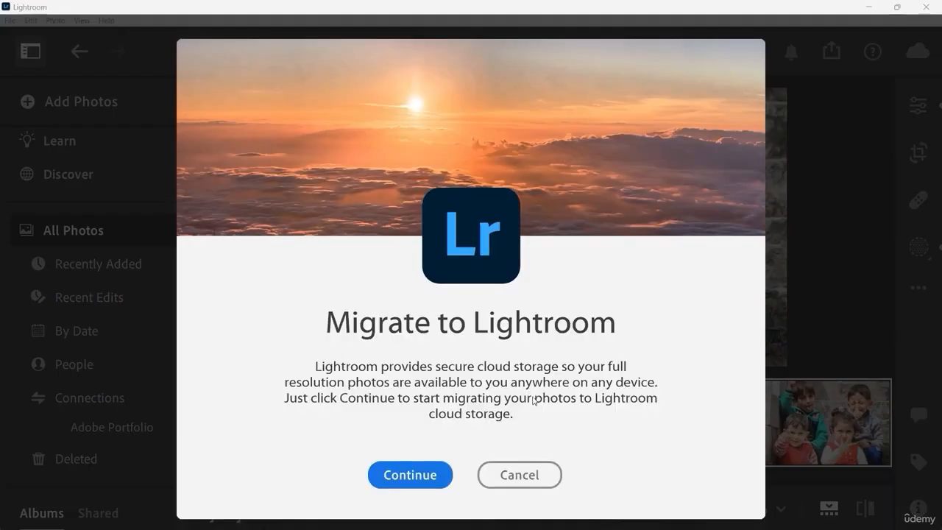
{"action": "left_click", "coordinate": [413, 475]}
{"action": "left_click", "coordinate": [554, 402]}
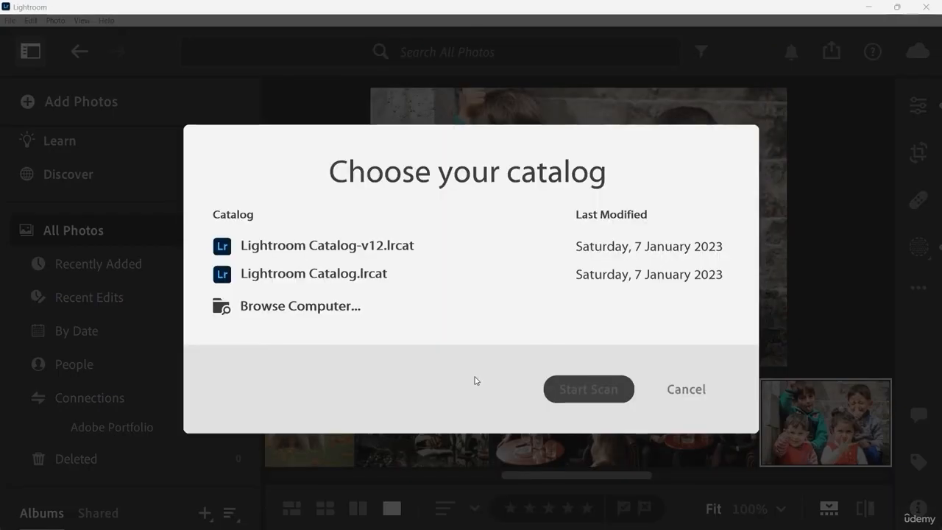
Step: Scan Lightroom Catalog.lrcat, start its migration, and close the completion dialog
{"action": "left_click", "coordinate": [350, 274]}
{"action": "left_click", "coordinate": [591, 390]}
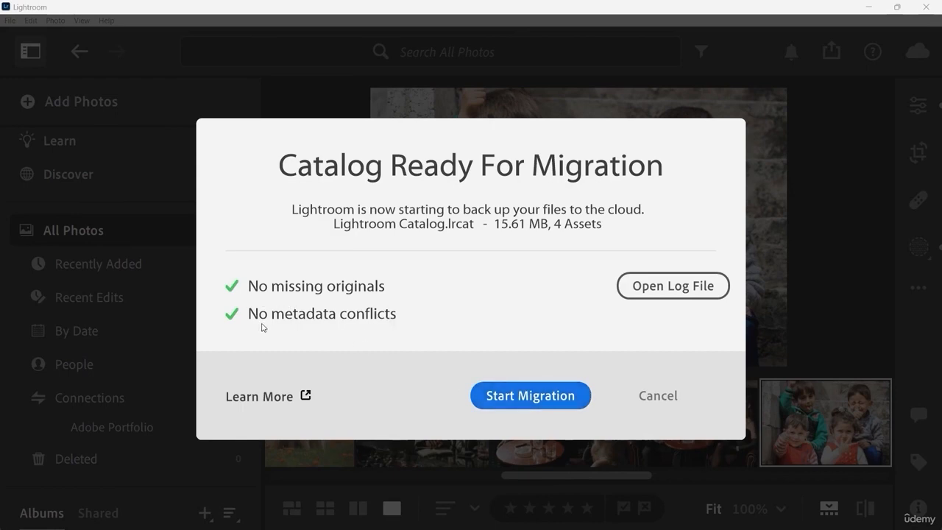
{"action": "left_click", "coordinate": [518, 401]}
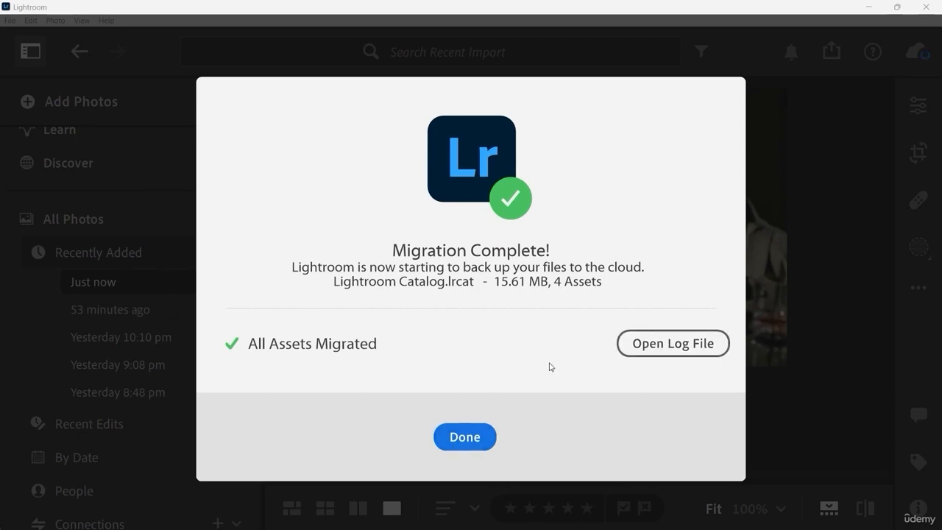
{"action": "left_click", "coordinate": [463, 437]}
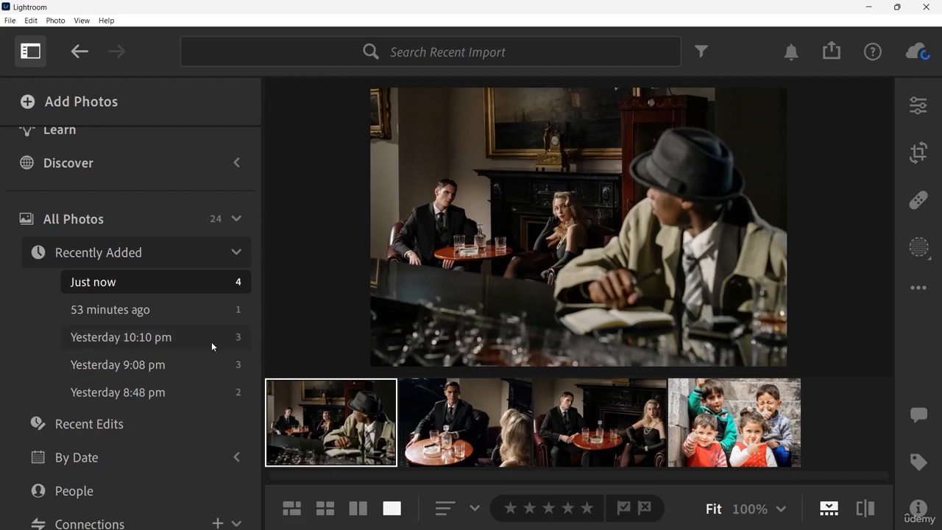
Step: Open the People view and browse the migrated photos of Phillip and Joseph
{"action": "scroll", "coordinate": [122, 376], "scroll_direction": "down", "scroll_amount": 1}
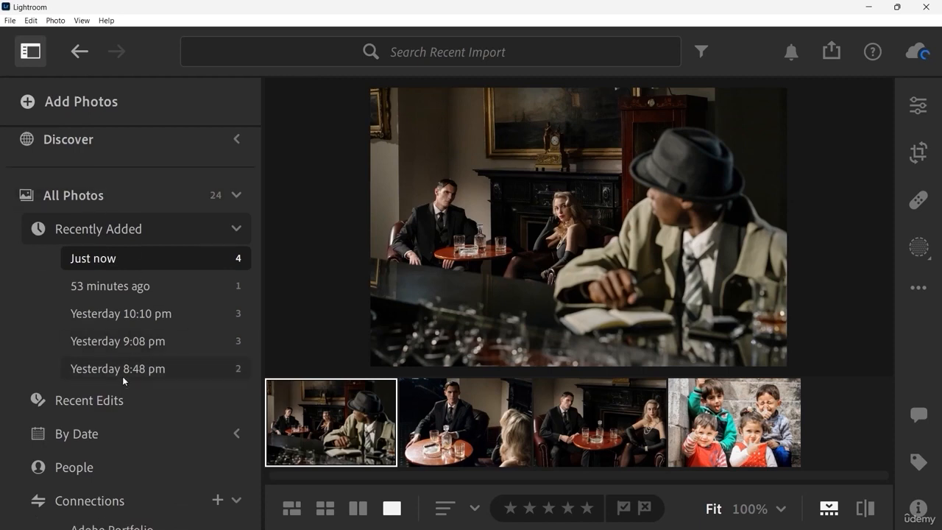
{"action": "left_click", "coordinate": [100, 473]}
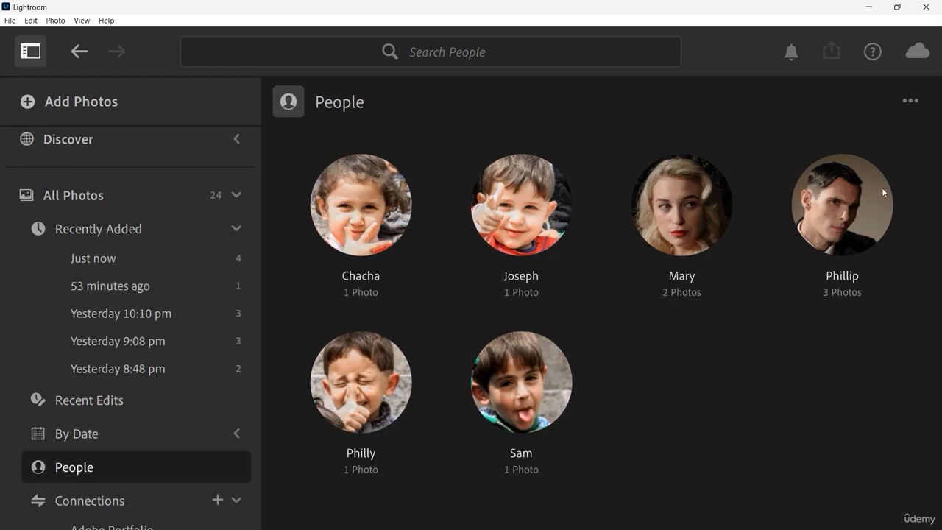
{"action": "left_click", "coordinate": [842, 230]}
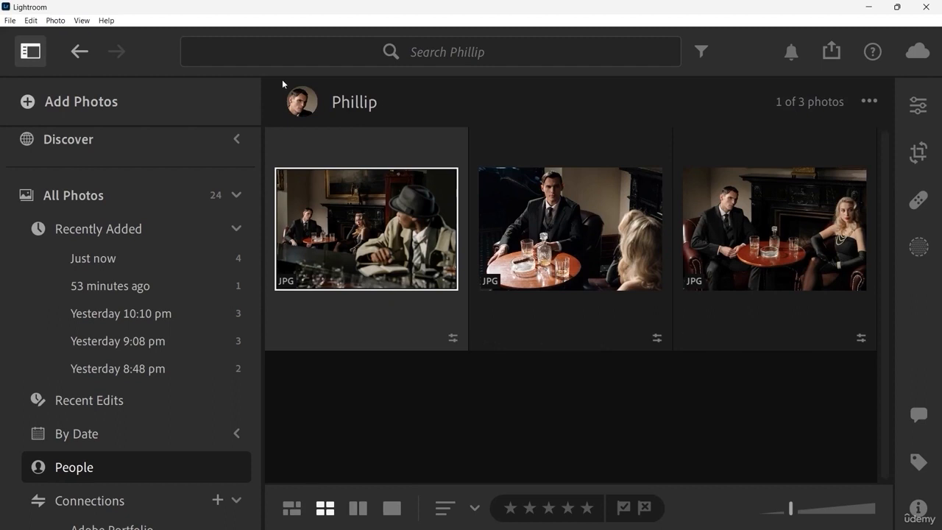
{"action": "left_click", "coordinate": [137, 467]}
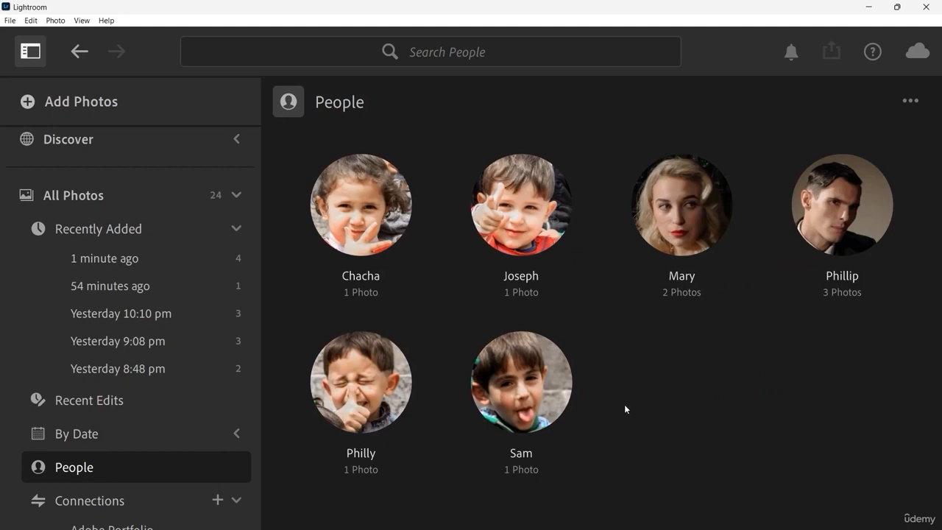
{"action": "left_click", "coordinate": [538, 234]}
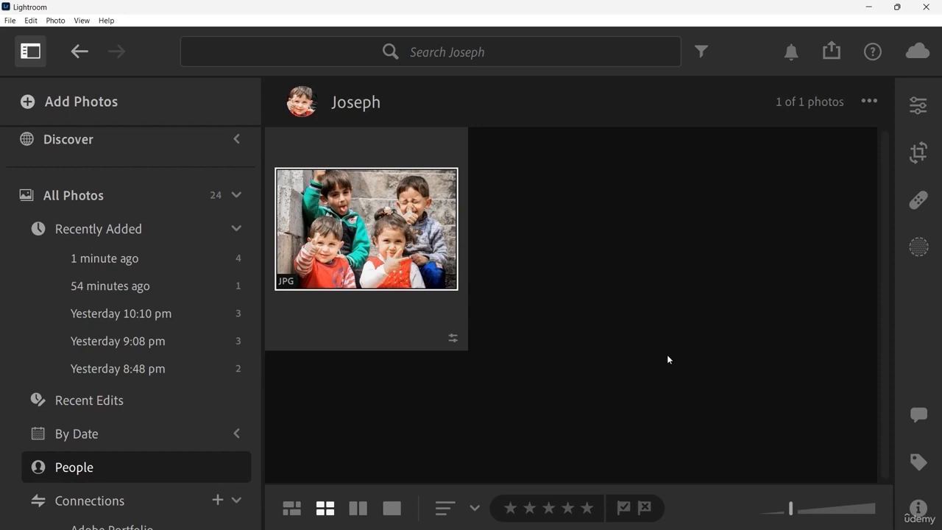